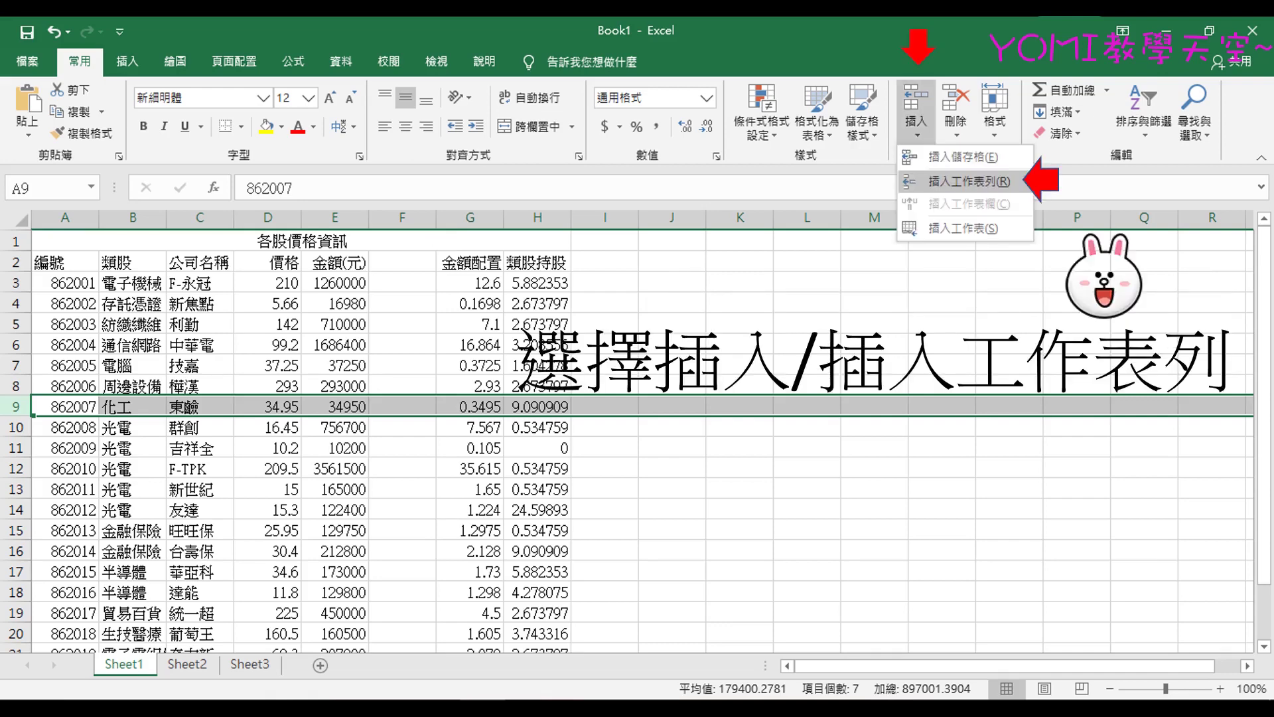
Insert a blank row at row 9 of the stock-price table.
key("Return")
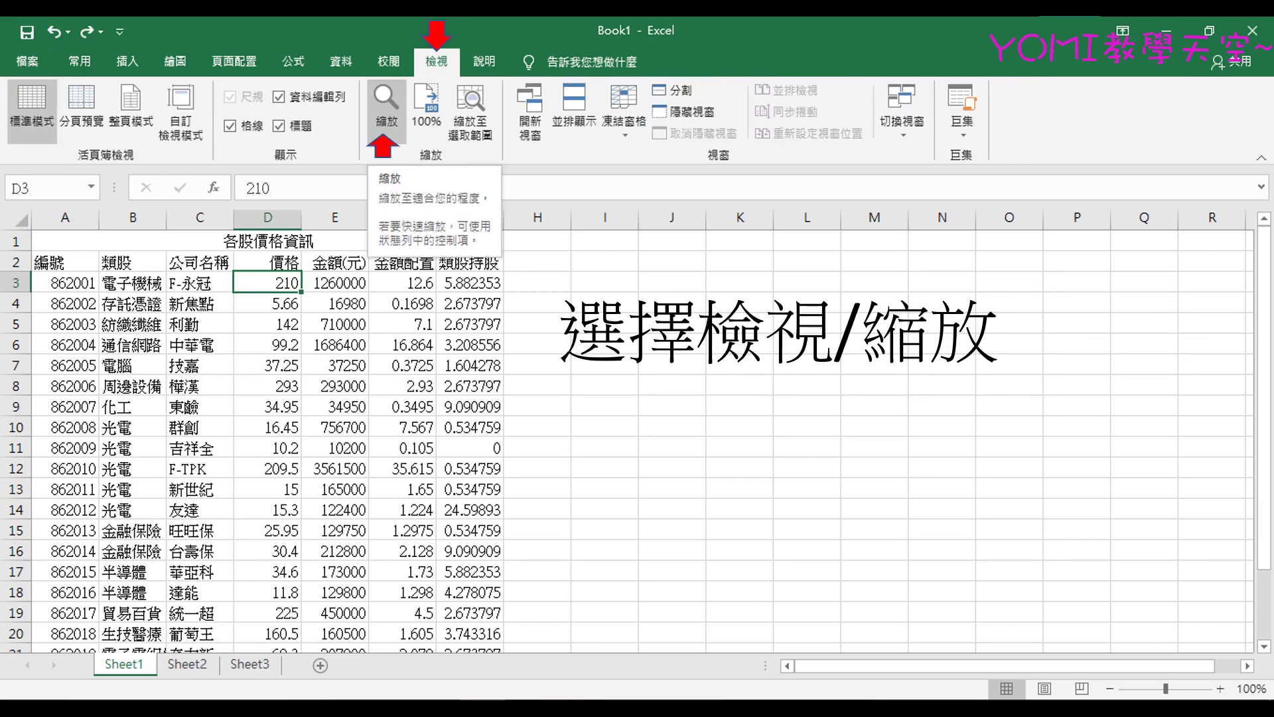
Set the stock-price sheet's zoom to a custom 80%.
left_click(387, 106)
type("80")
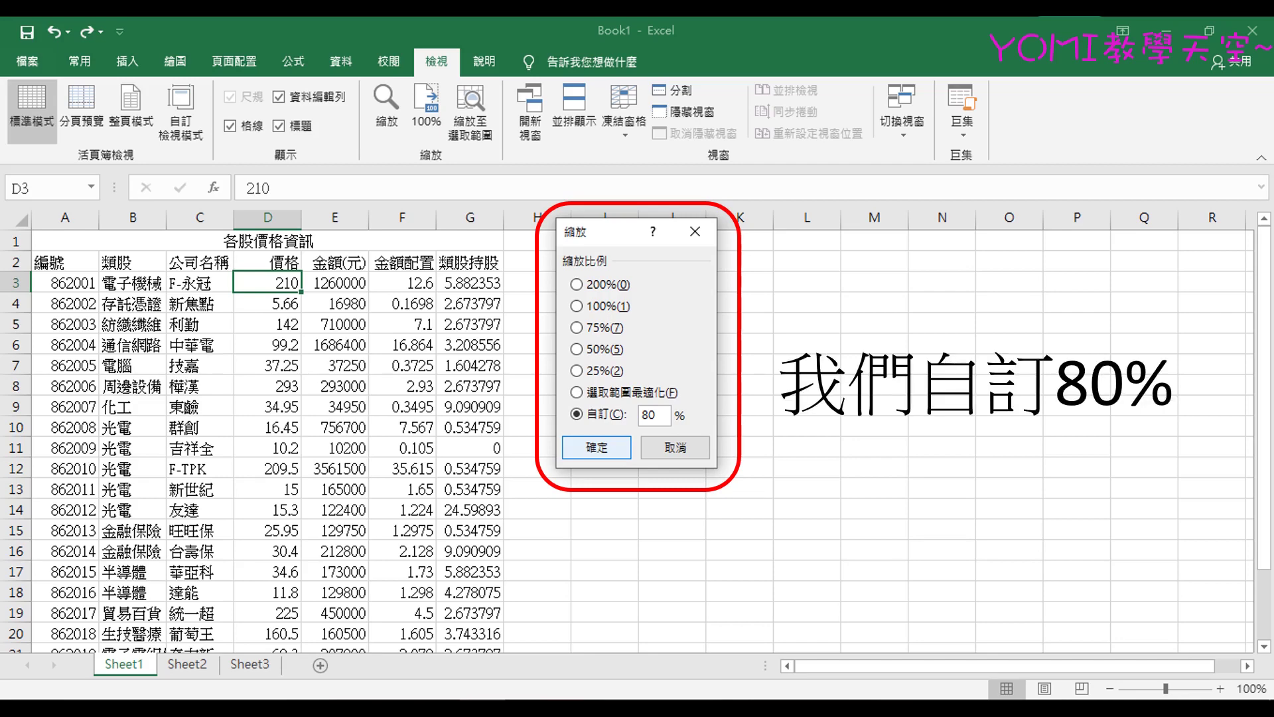
key("Return")
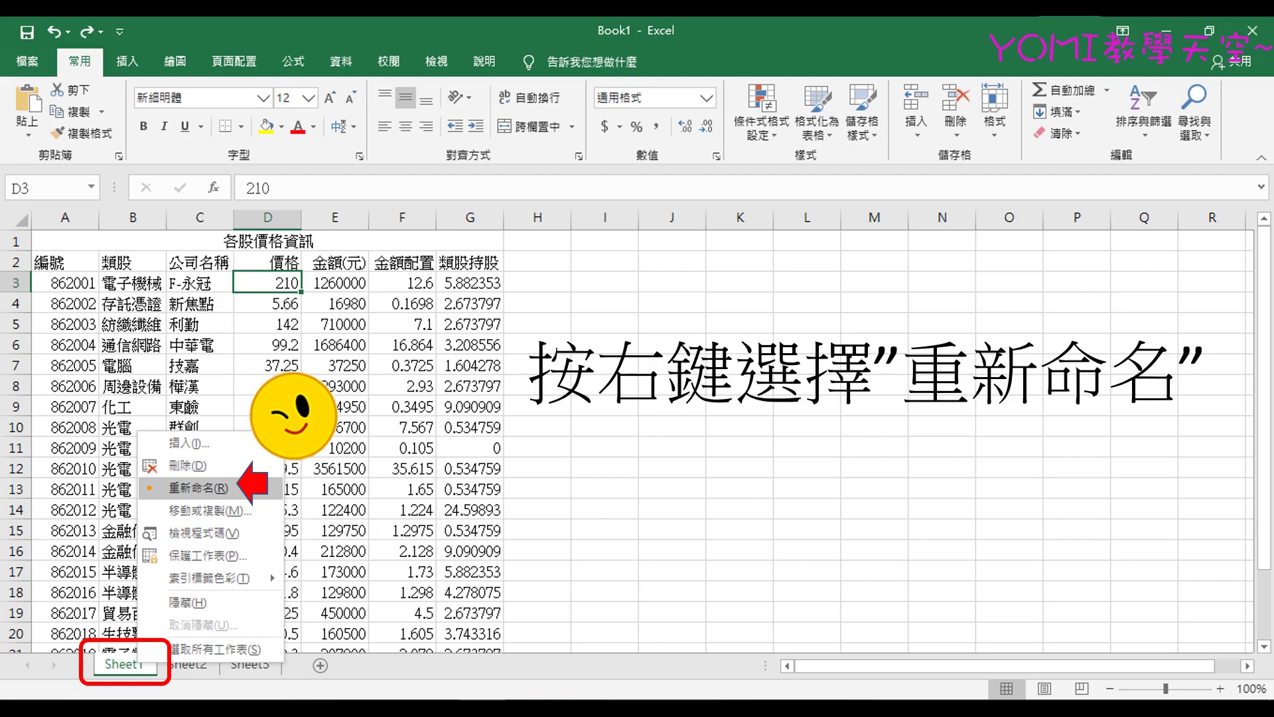
Rename the Sheet1 tab to 價格資料.
key("r")
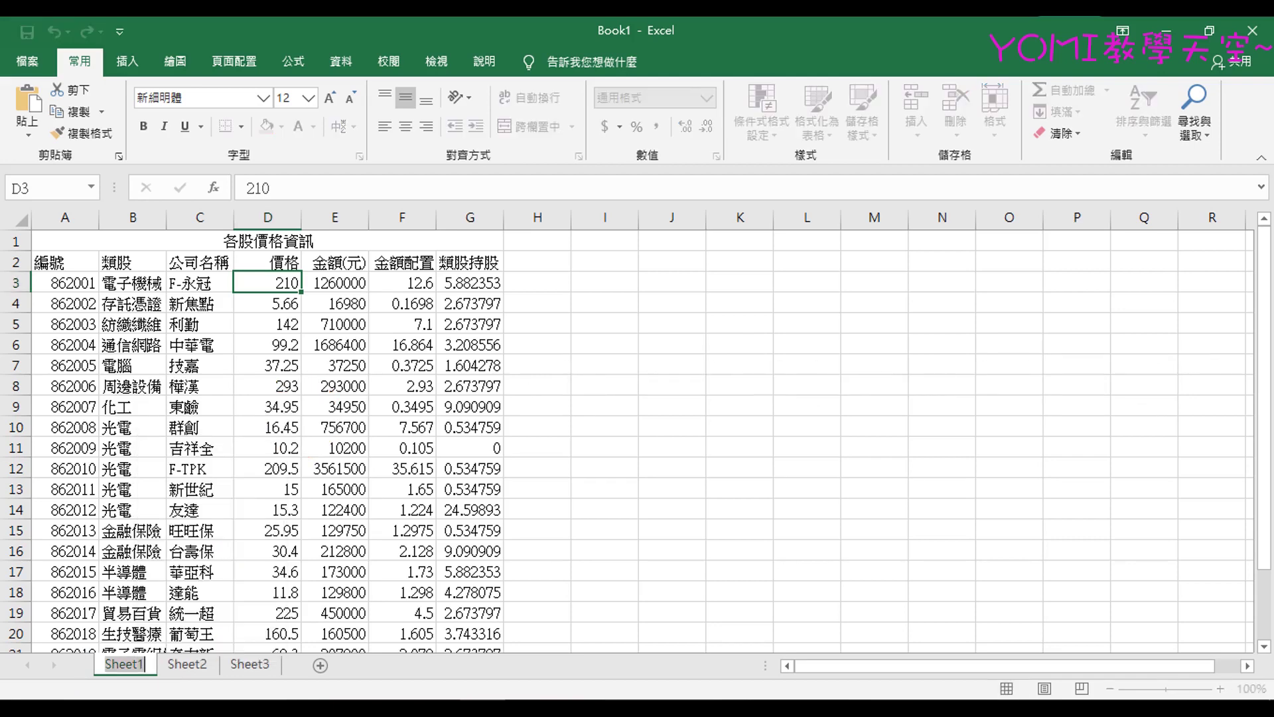
type("價格資料")
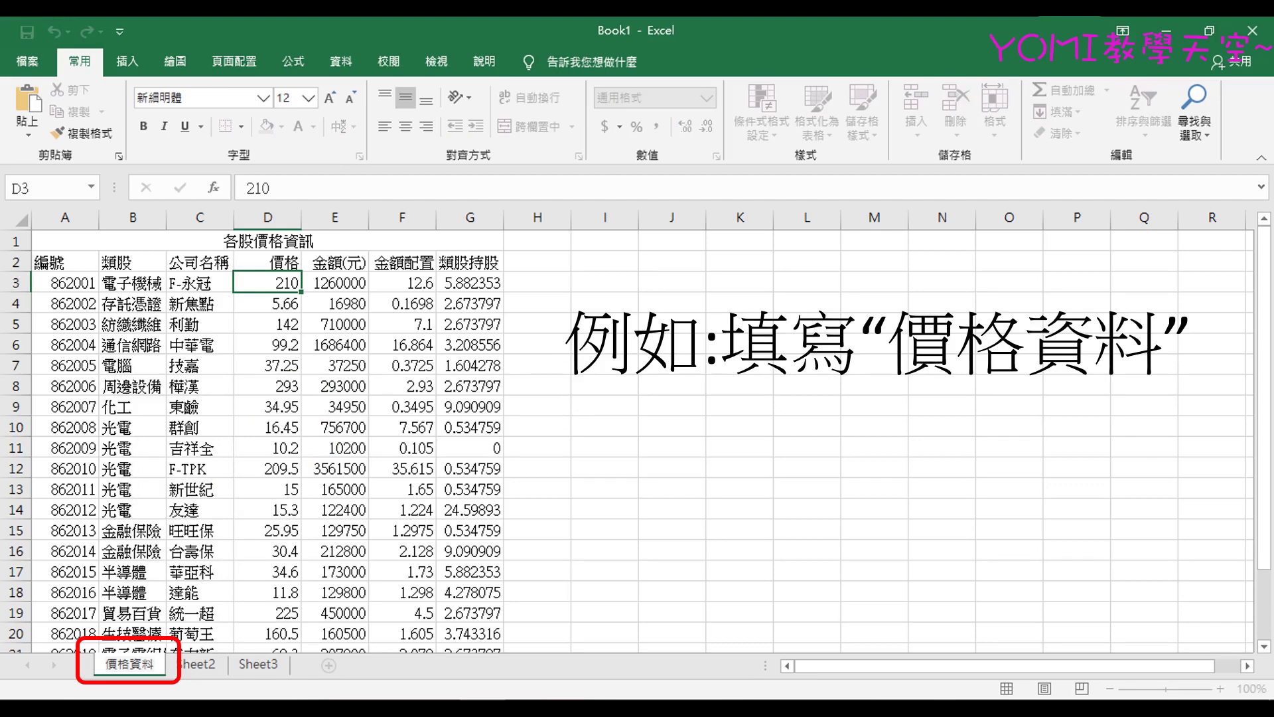
left_click(538, 571)
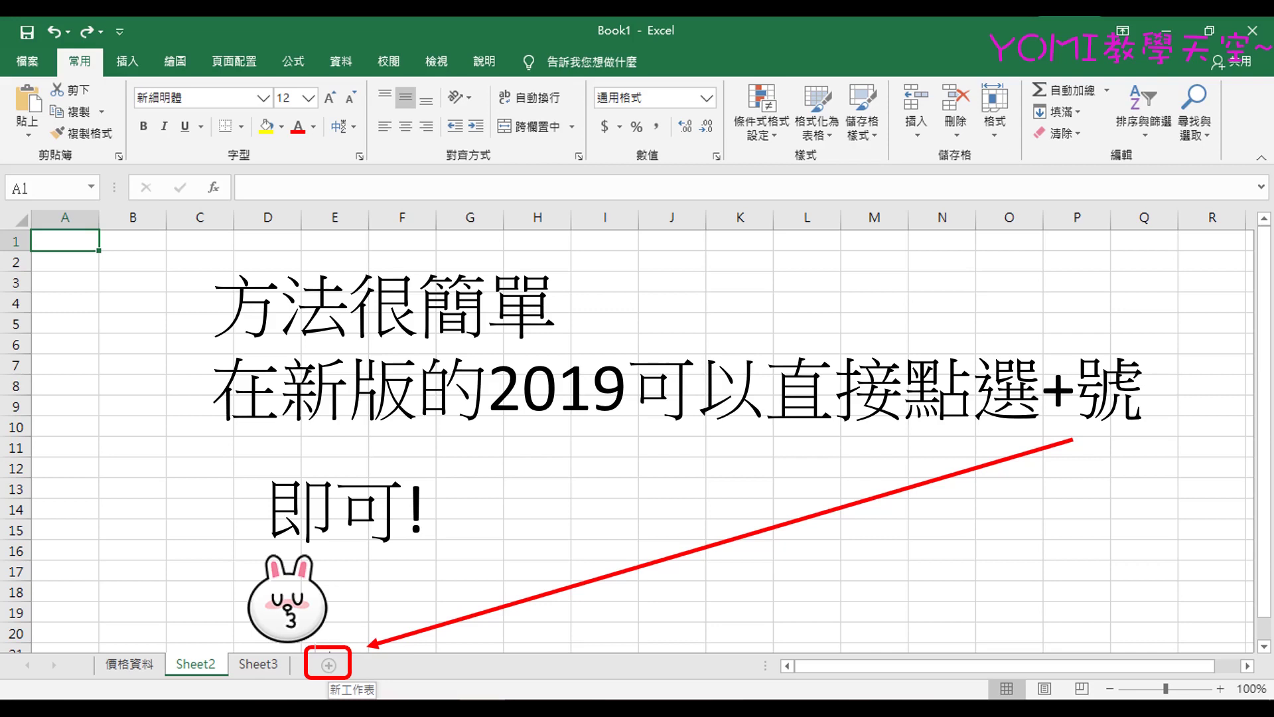
Add a new blank worksheet, 工作表1, after Sheet2.
left_click(328, 664)
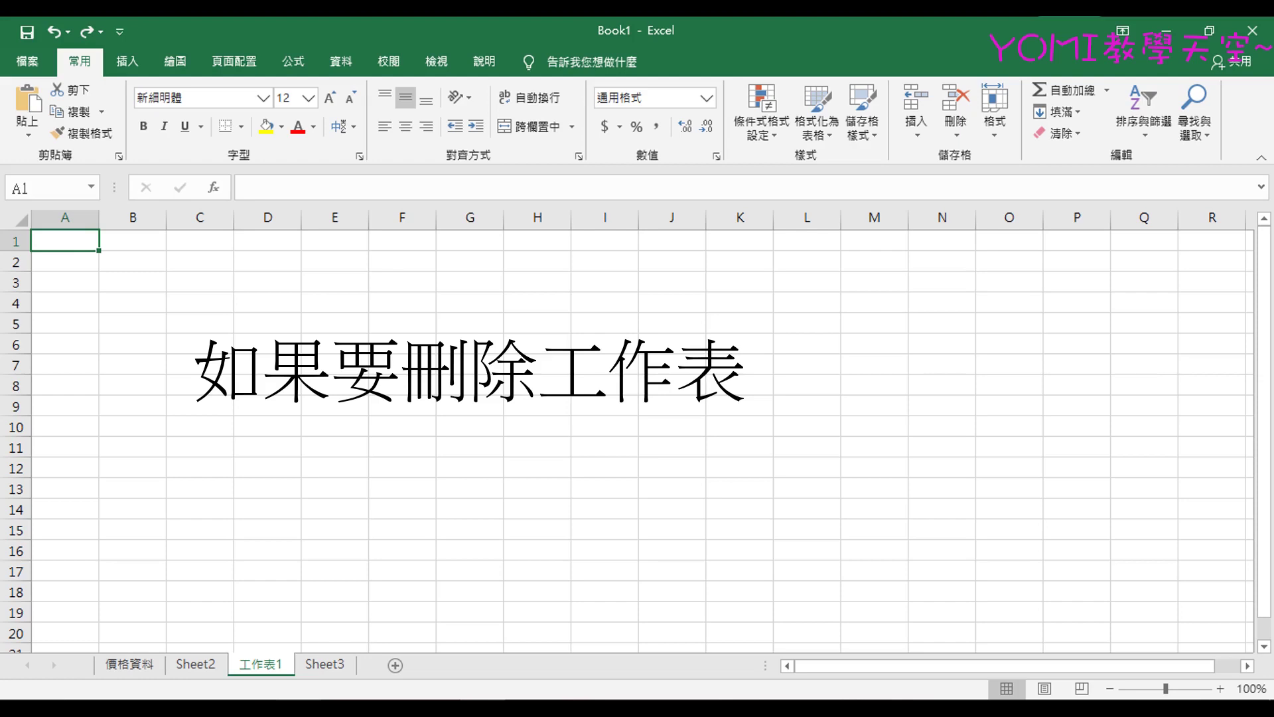
Permanently delete the Sheet3 worksheet.
right_click(344, 664)
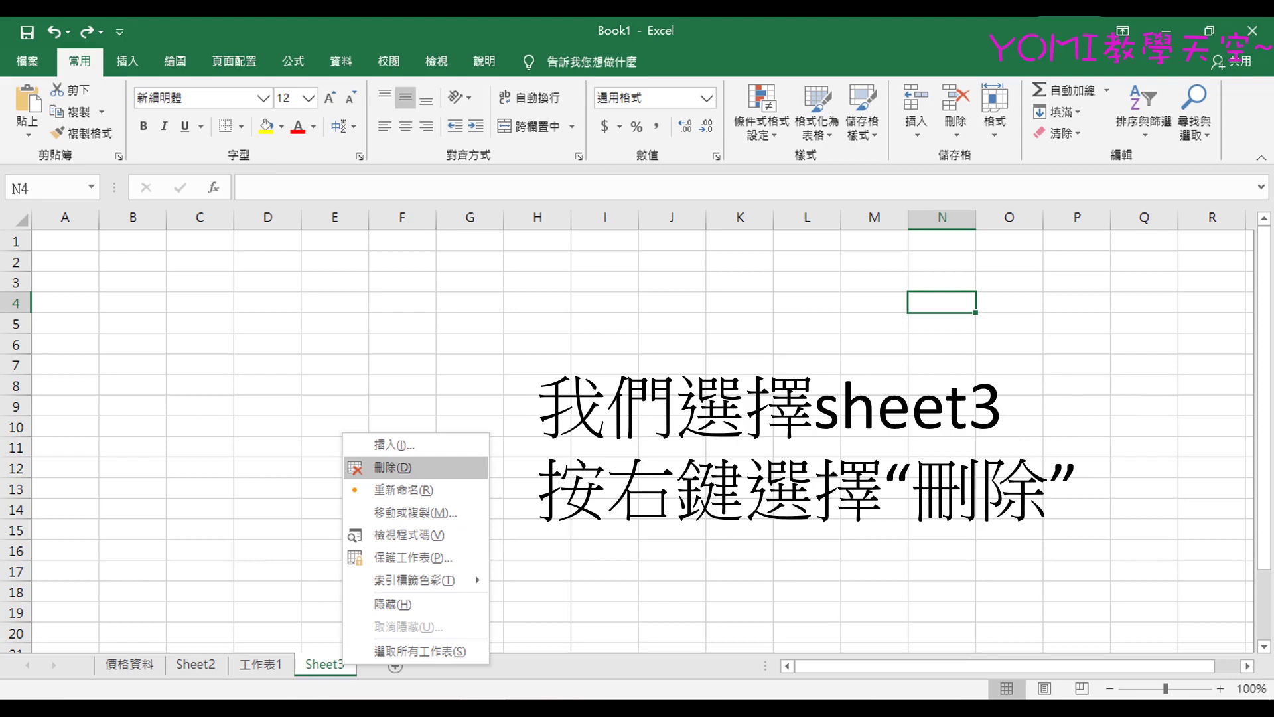
left_click(392, 467)
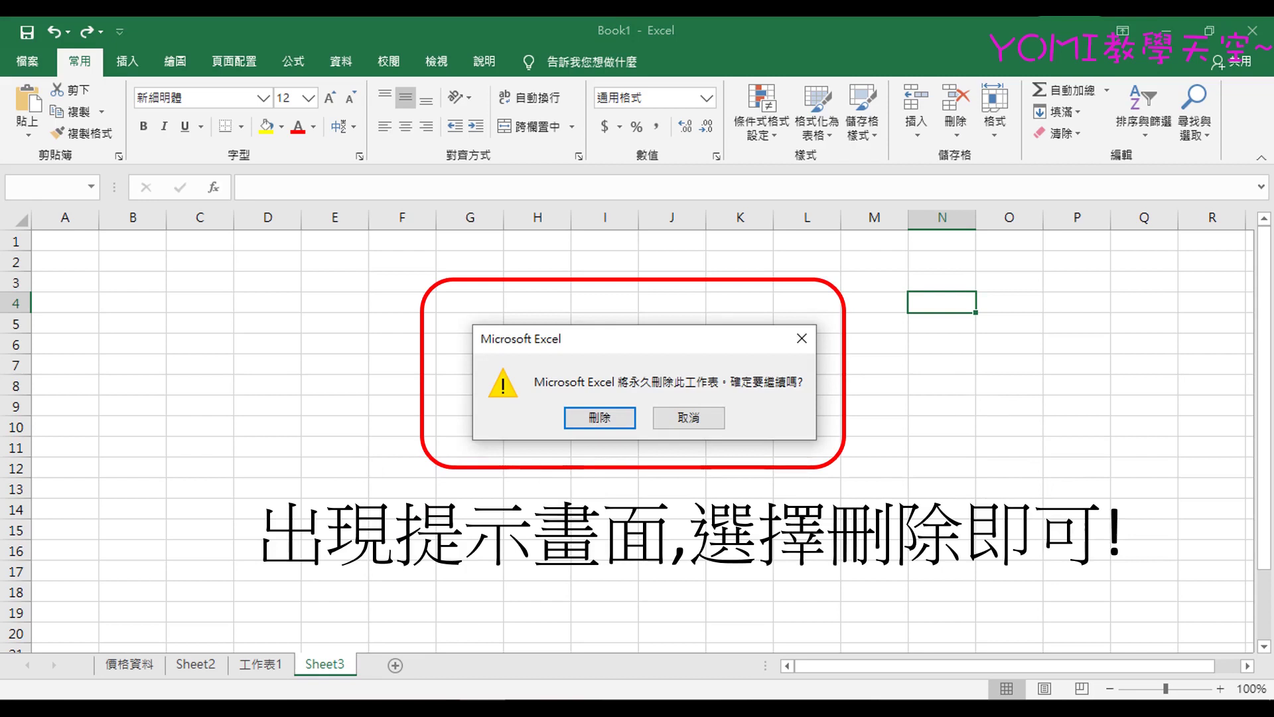
key("Return")
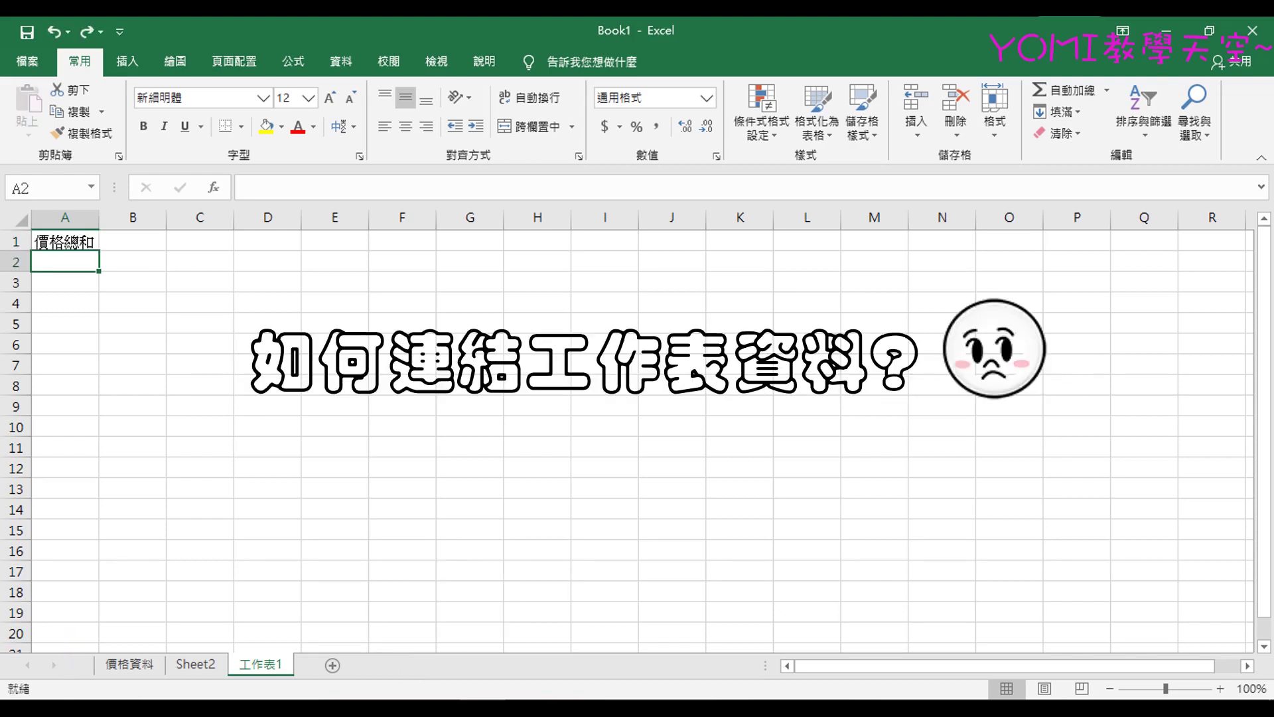
Start an AutoSum =SUM() formula in cell A2 of 工作表1.
key("alt+equal")
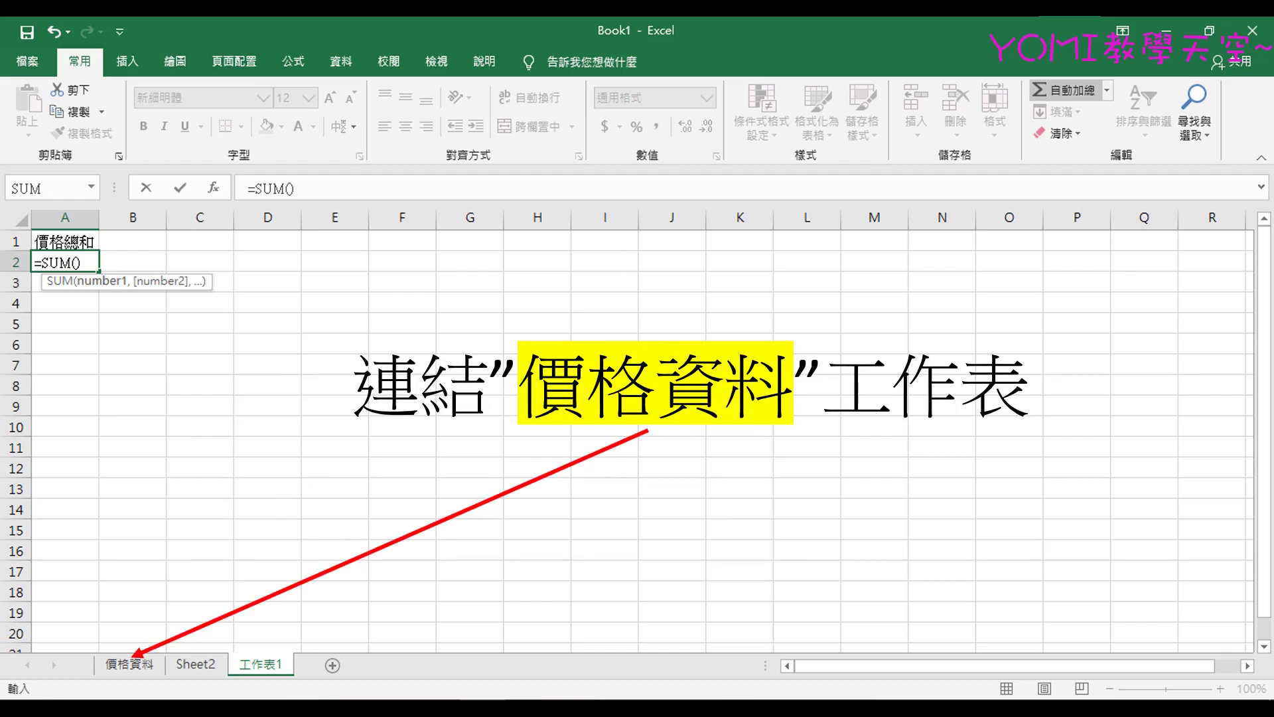
Complete A2 as =SUM(價格資料!D3:D15), giving a total of 1114.46.
left_click(130, 663)
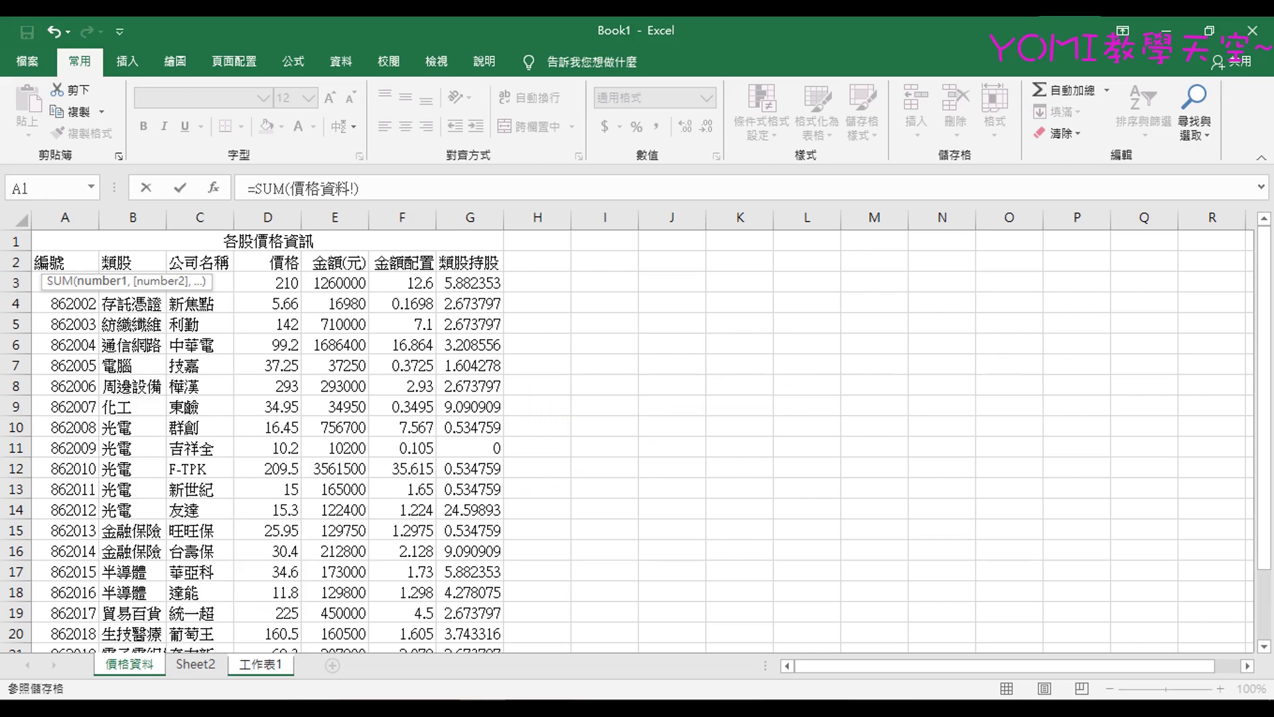
left_click_drag(267, 283, 268, 530)
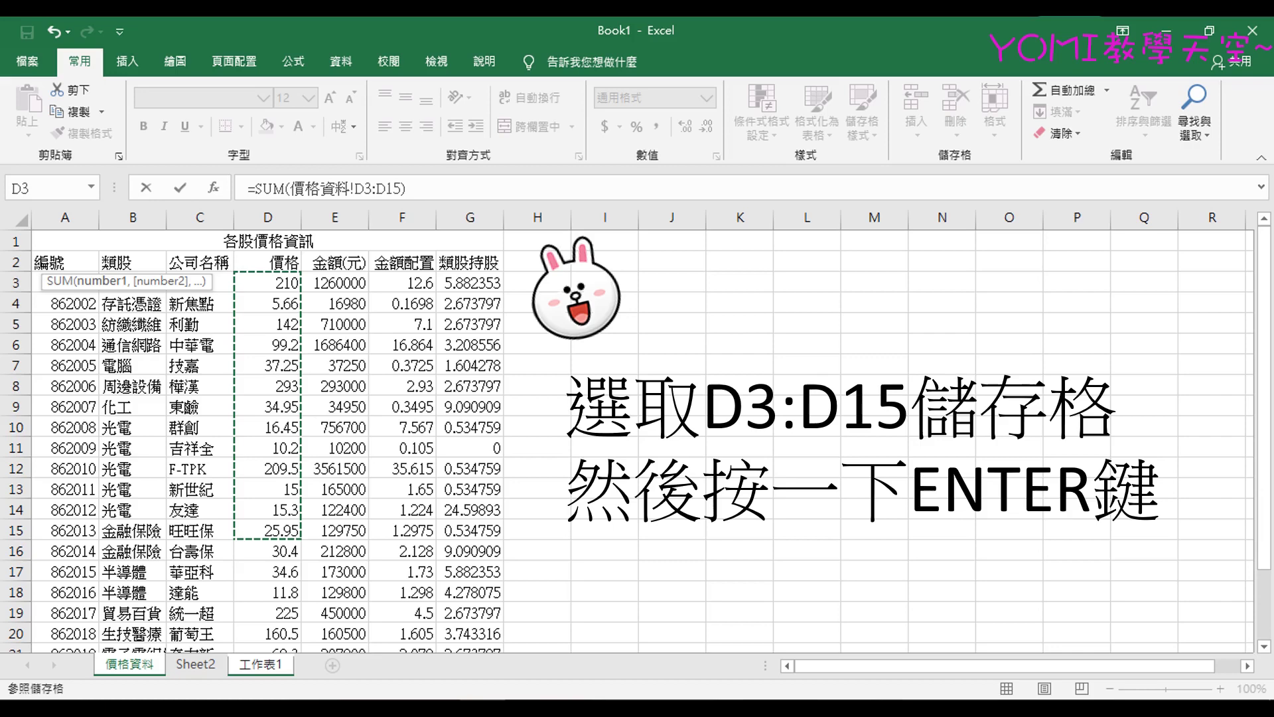
key("Return")
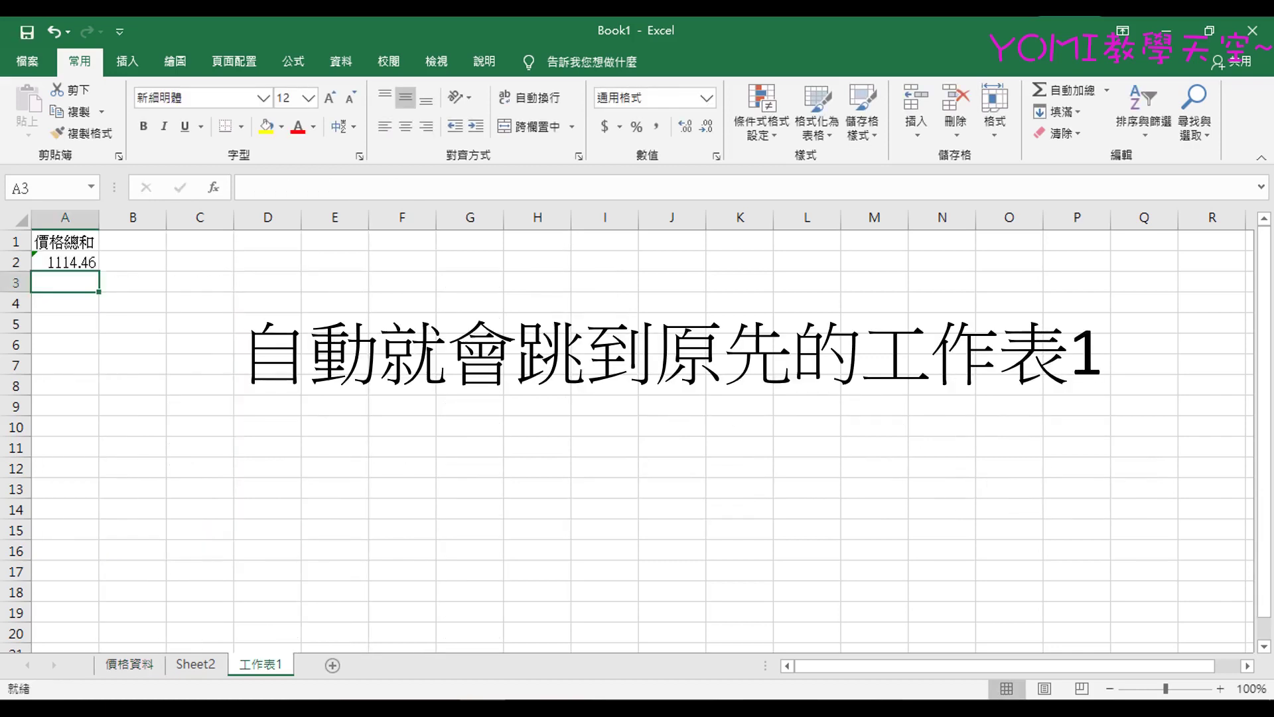